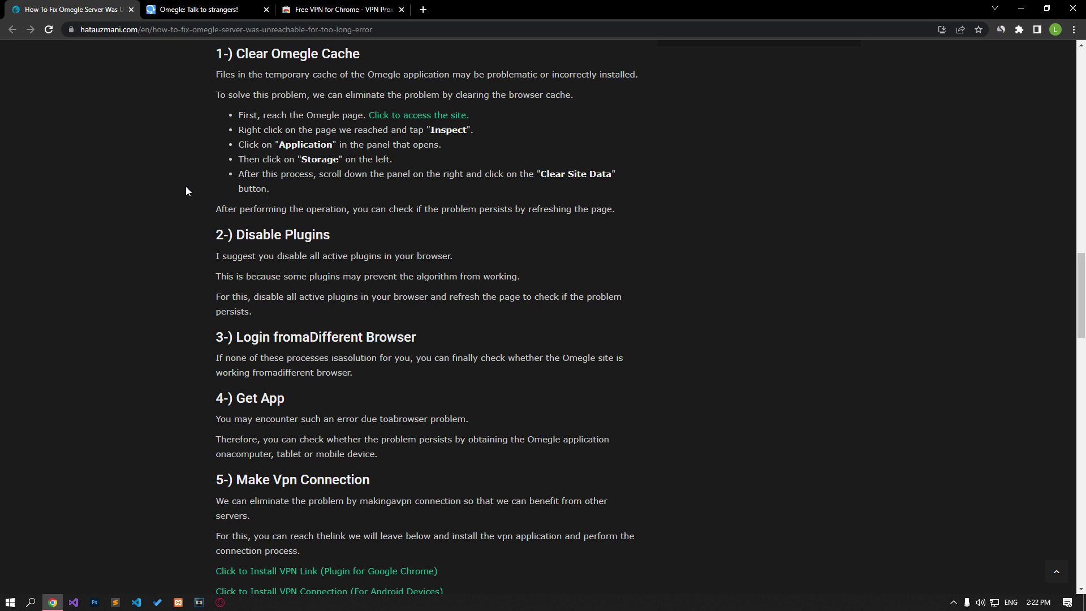
# Clear omegle.com's stored site data from DevTools Application storage, then reload the Omegle page.
pyautogui.click(201, 10)
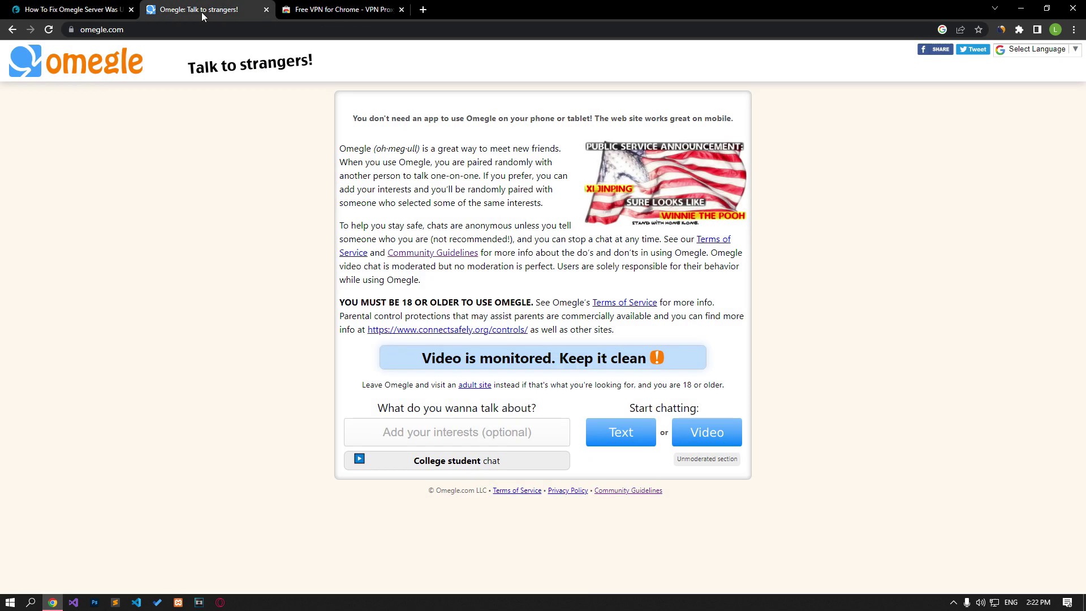
pyautogui.rightClick(168, 166)
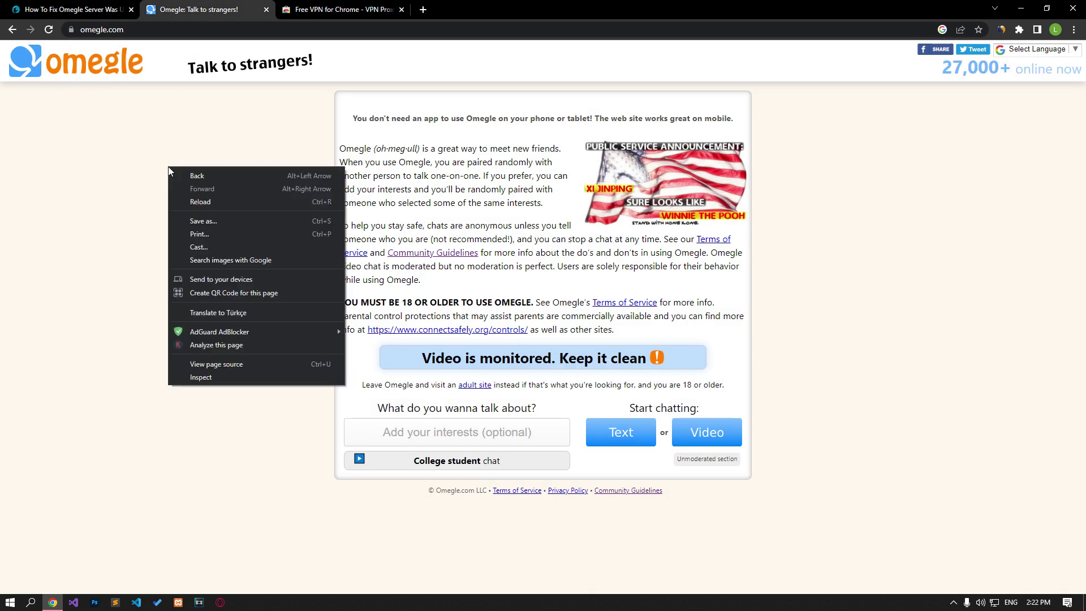
pyautogui.click(211, 383)
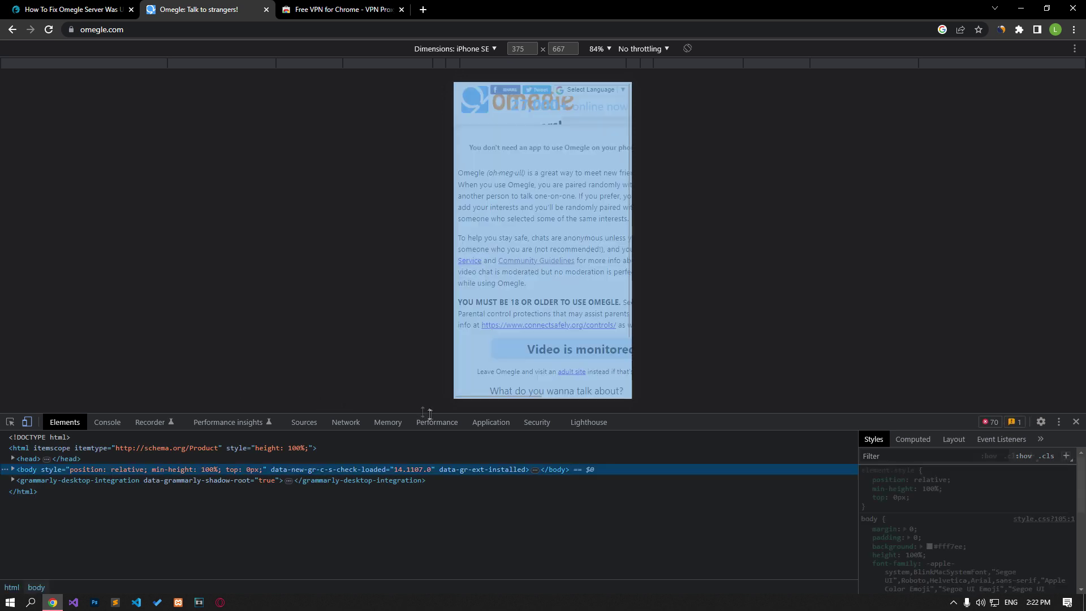
pyautogui.click(470, 425)
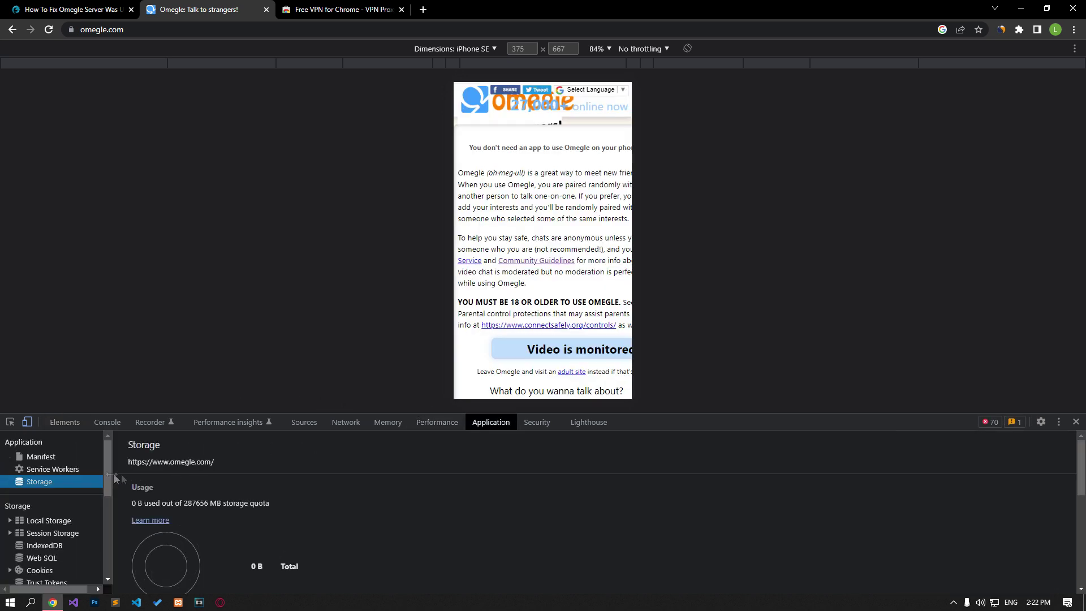
pyautogui.scroll(-2, 263, 494)
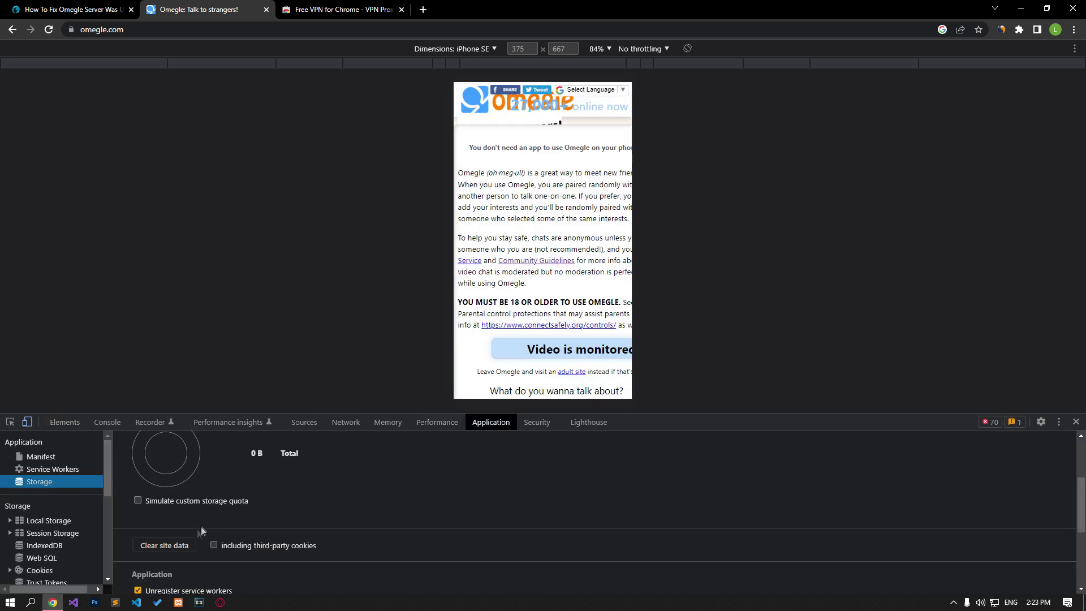
pyautogui.click(158, 545)
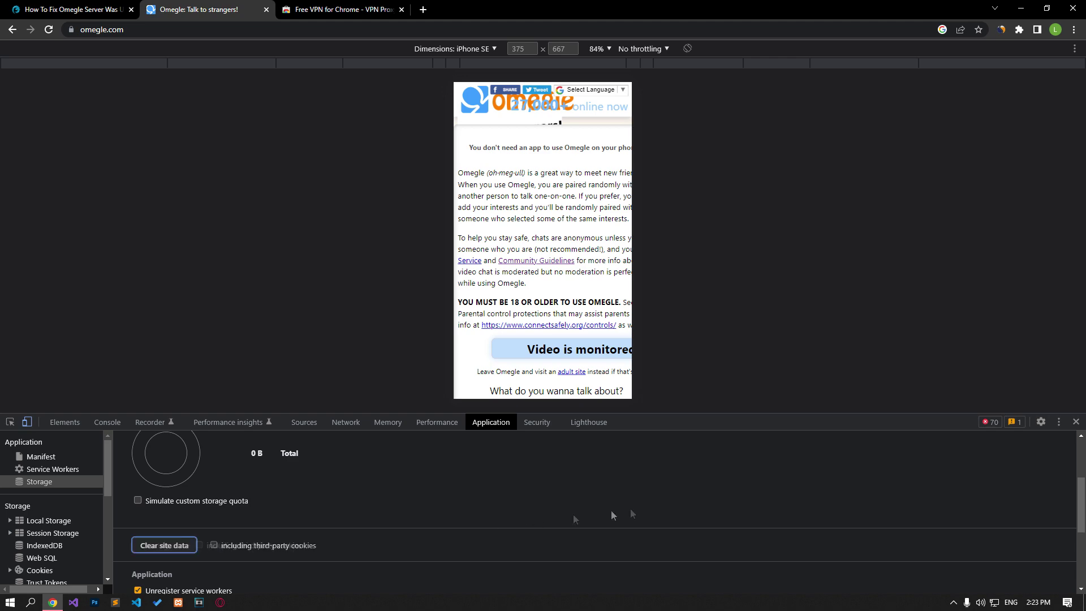
pyautogui.click(1076, 421)
pyautogui.click(48, 30)
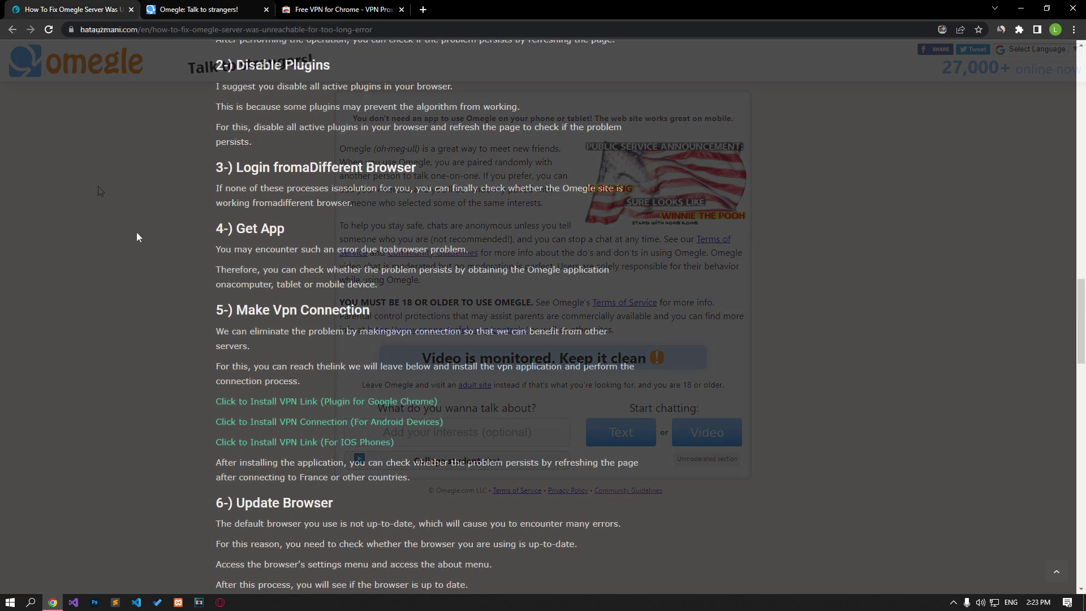
# Go to Chrome's Extensions management page through More tools.
pyautogui.scroll(-1, 129, 228)
pyautogui.scroll(1, 129, 229)
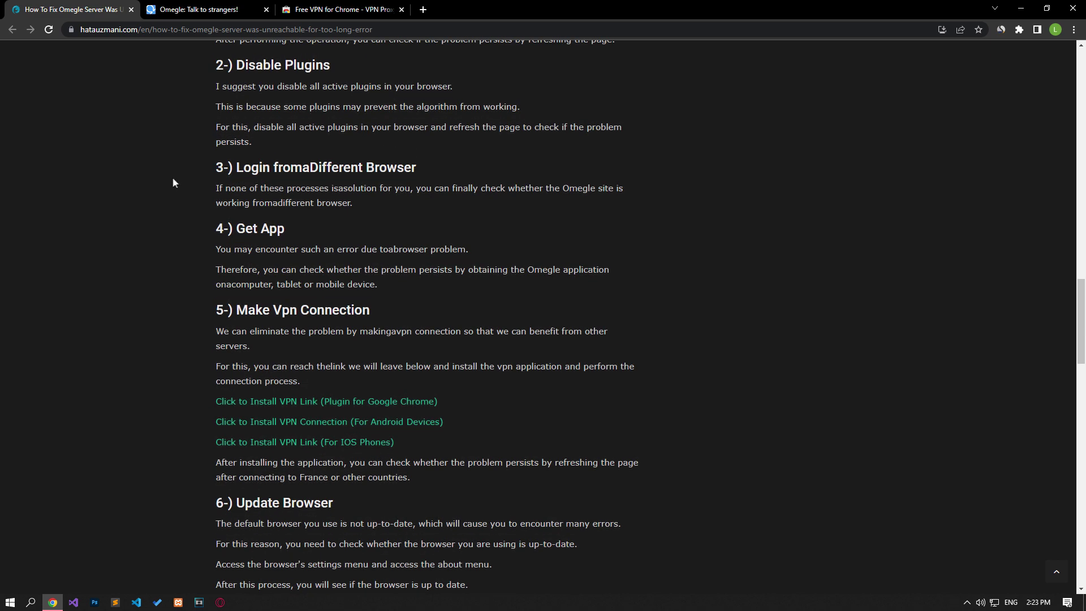
pyautogui.click(1074, 29)
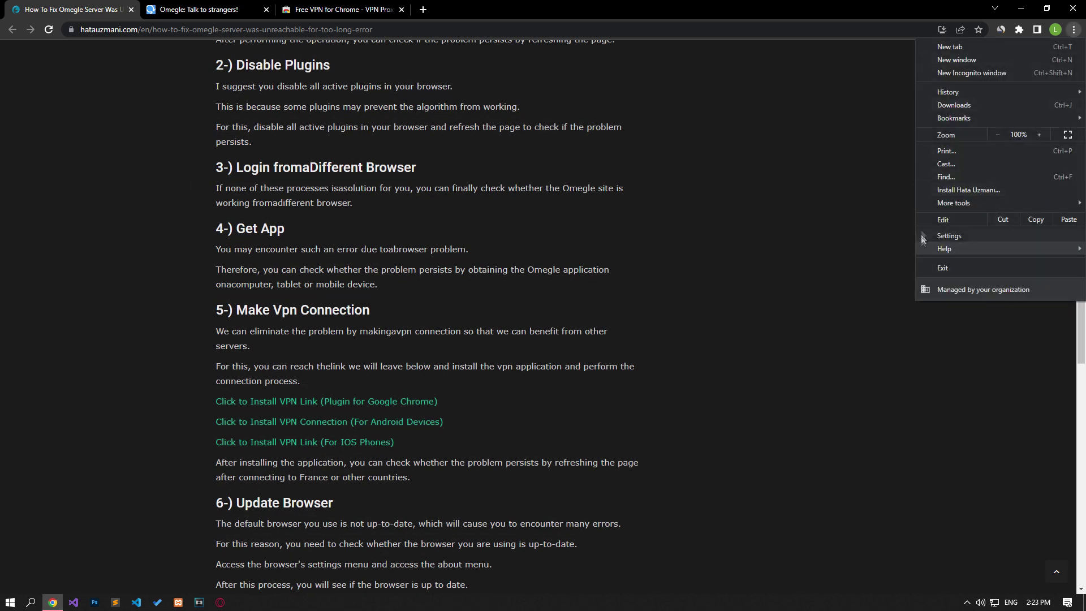
pyautogui.moveTo(969, 202)
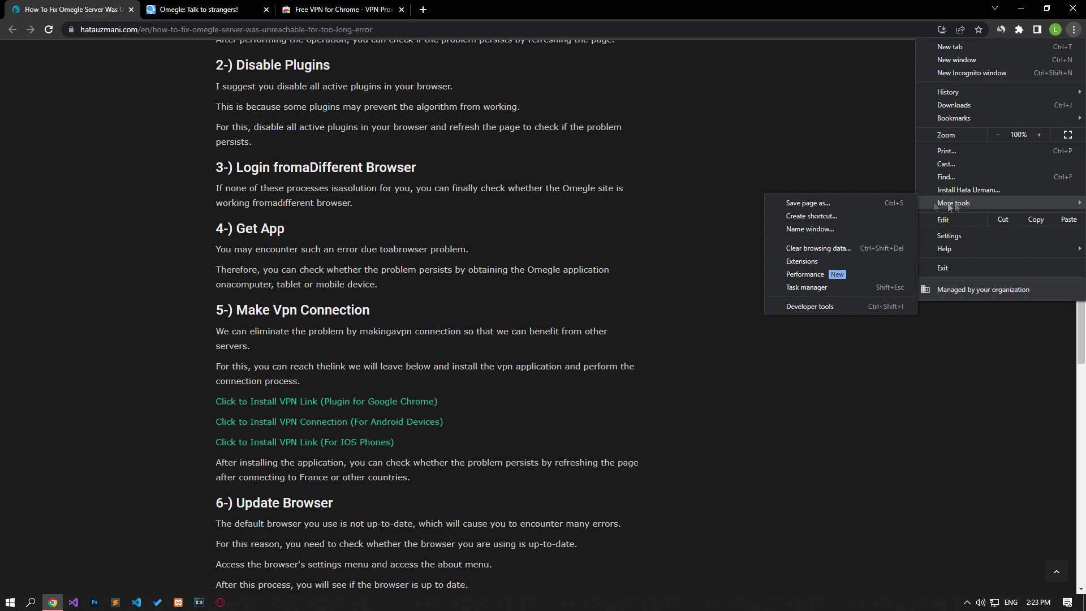
pyautogui.click(804, 262)
# Switch off AdGuard, AIPRM, Keywords Everywhere, Similarweb, WebP / Avif converter and Grammarly extensions.
pyautogui.click(412, 174)
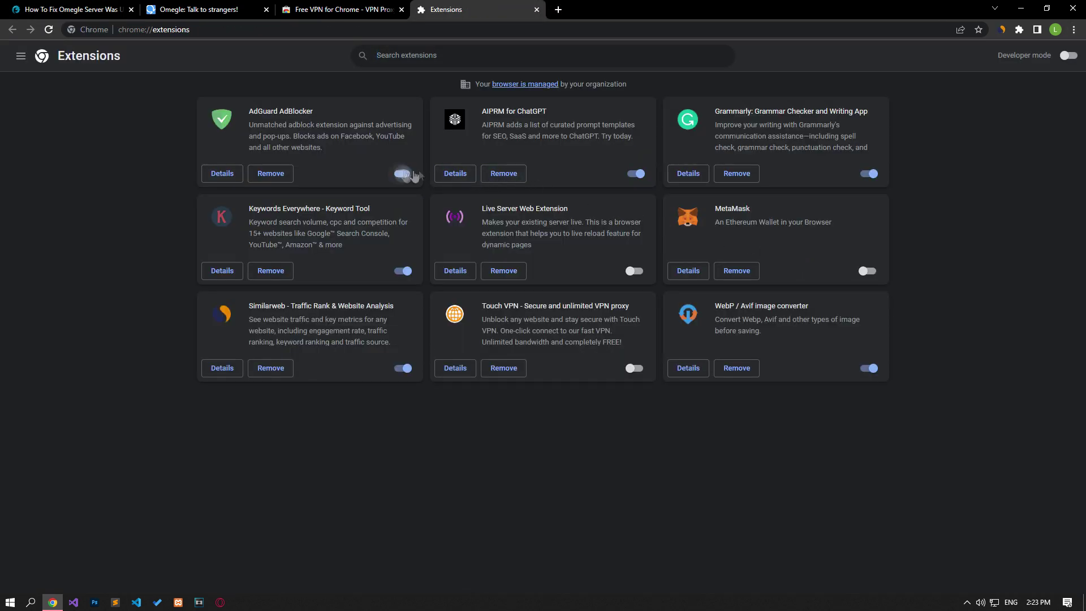
pyautogui.click(635, 174)
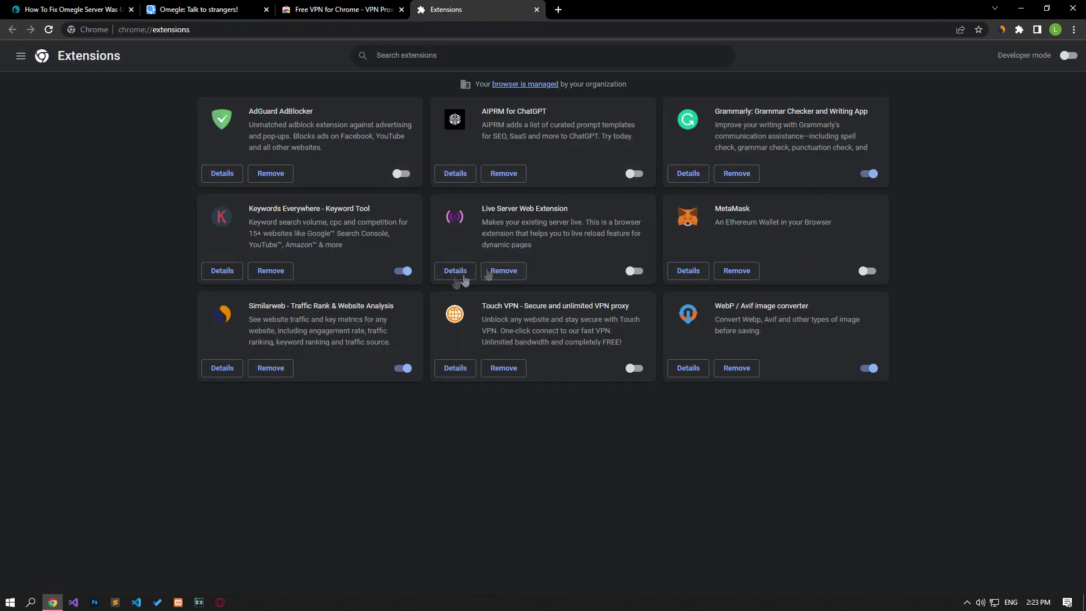
pyautogui.click(403, 271)
pyautogui.click(402, 368)
pyautogui.click(869, 369)
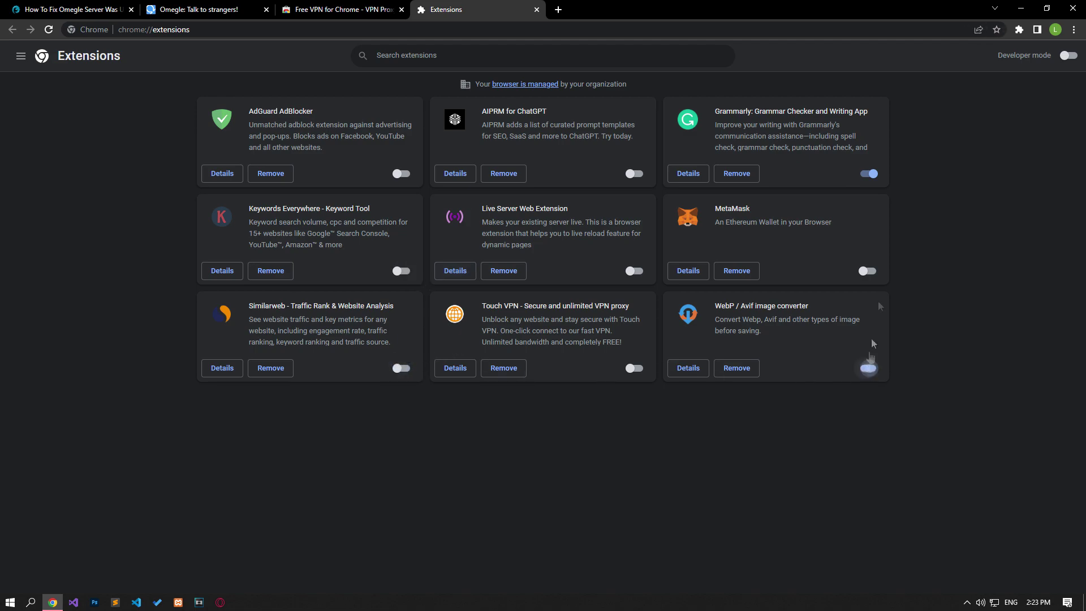
pyautogui.click(869, 174)
pyautogui.click(170, 9)
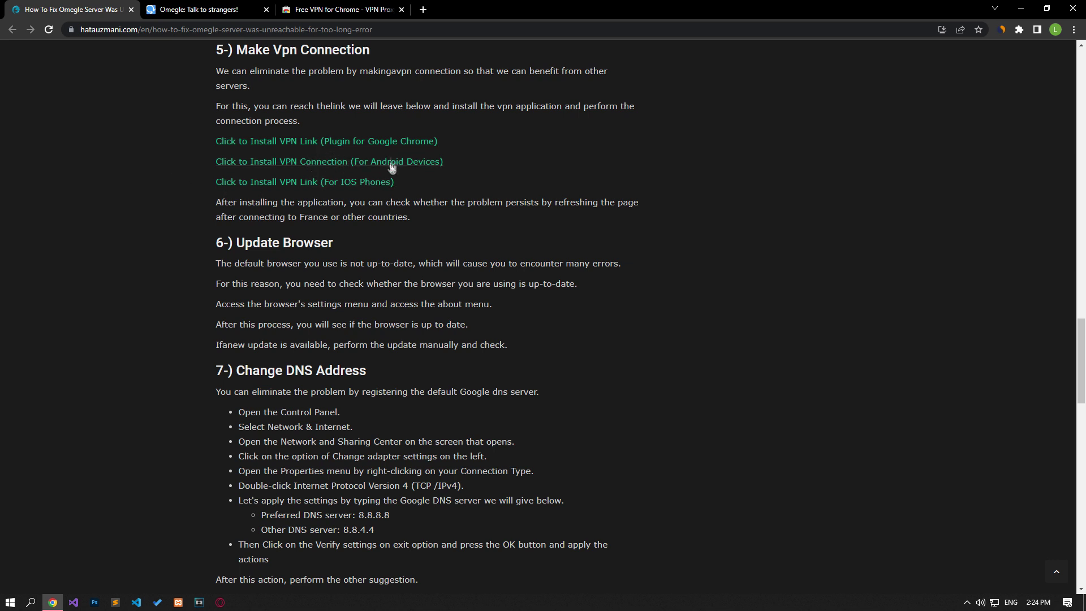
# Add the VeePN VPN extension to Chrome from its Web Store page.
pyautogui.click(289, 9)
pyautogui.click(778, 138)
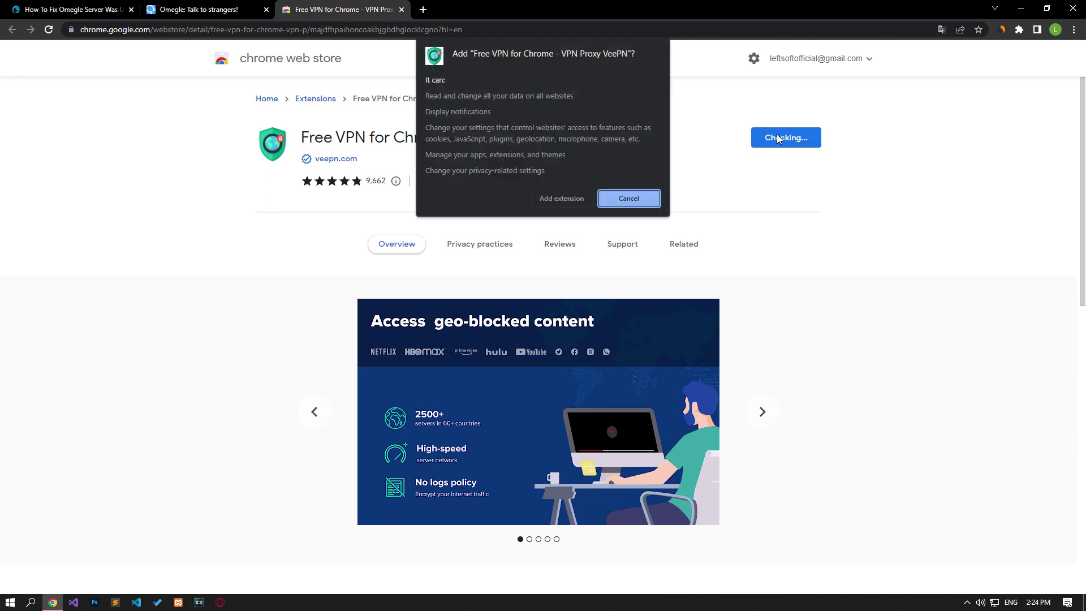
pyautogui.click(566, 198)
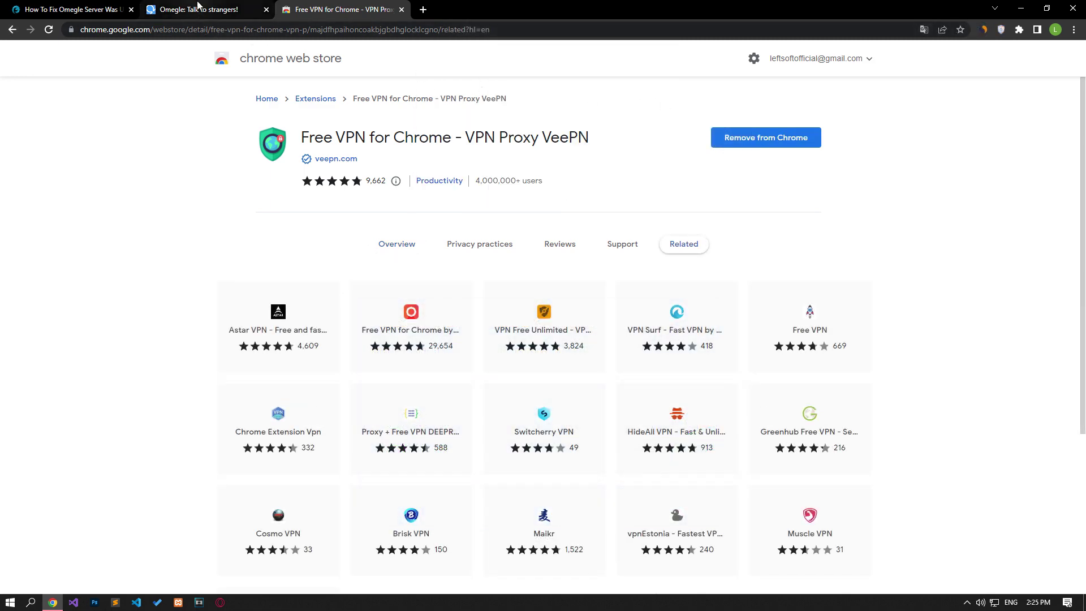
# Turn on the VeePN VPN connection from its toolbar panel while on Omegle.
pyautogui.click(198, 7)
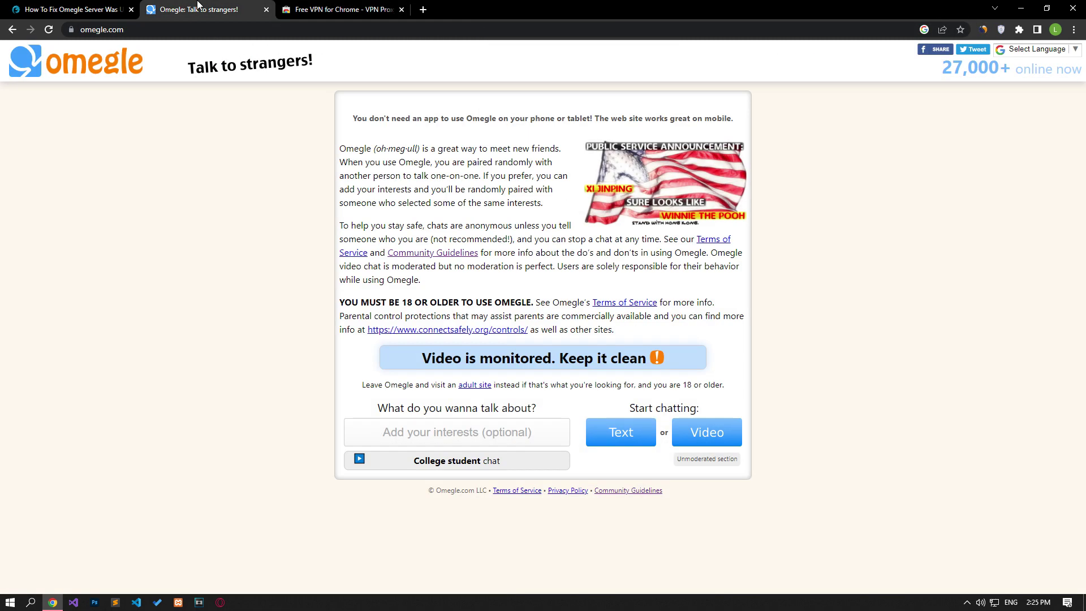
pyautogui.click(1002, 30)
pyautogui.click(903, 143)
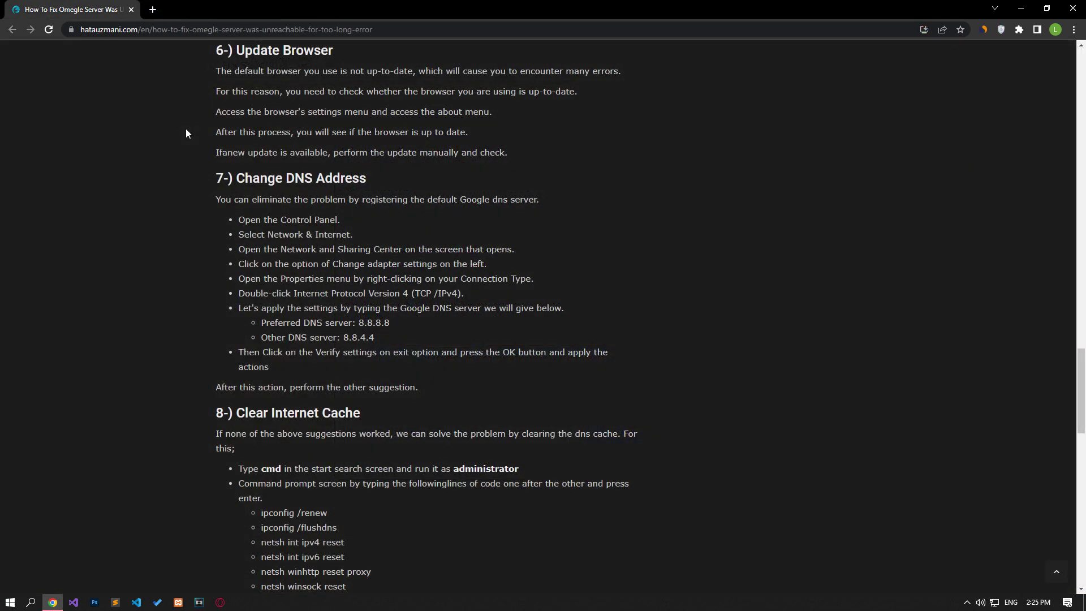
# Check for Chrome updates under Settings > About Chrome, confirming version 112.0.5615.138.
pyautogui.click(1074, 29)
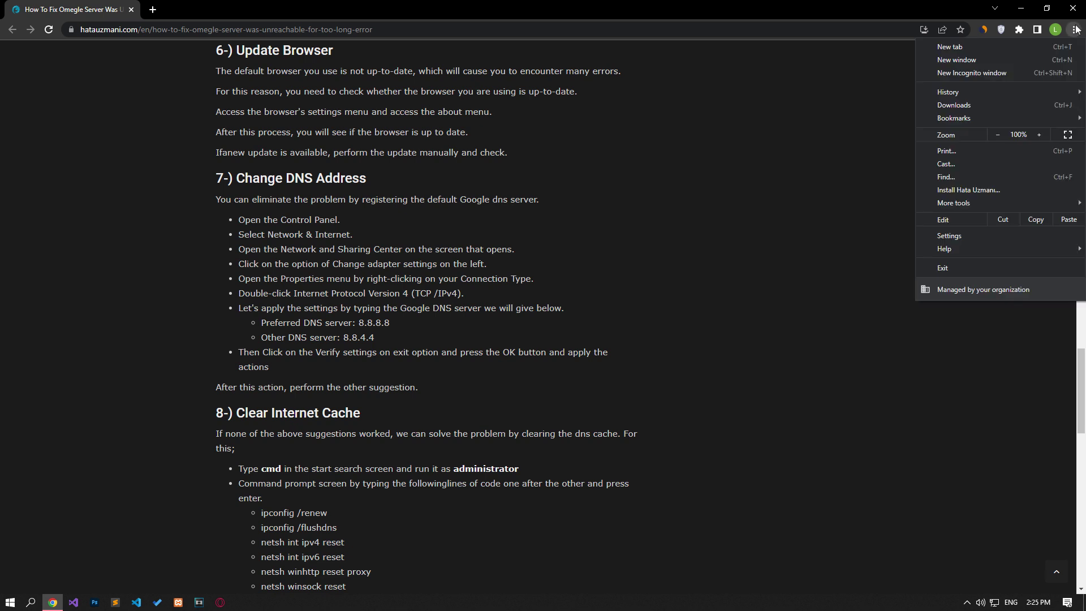
pyautogui.click(950, 236)
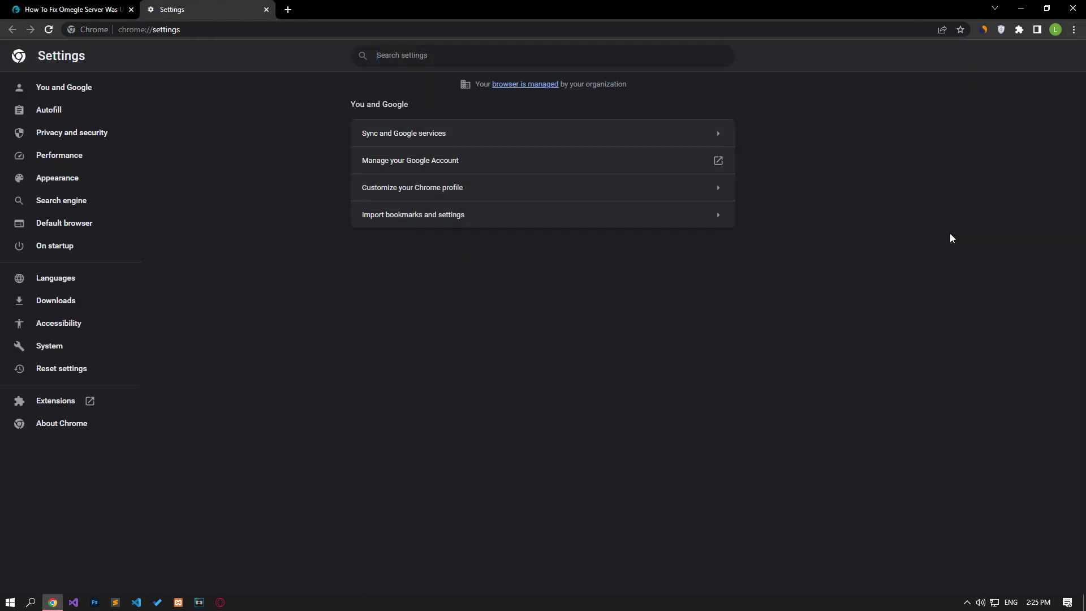
pyautogui.click(78, 434)
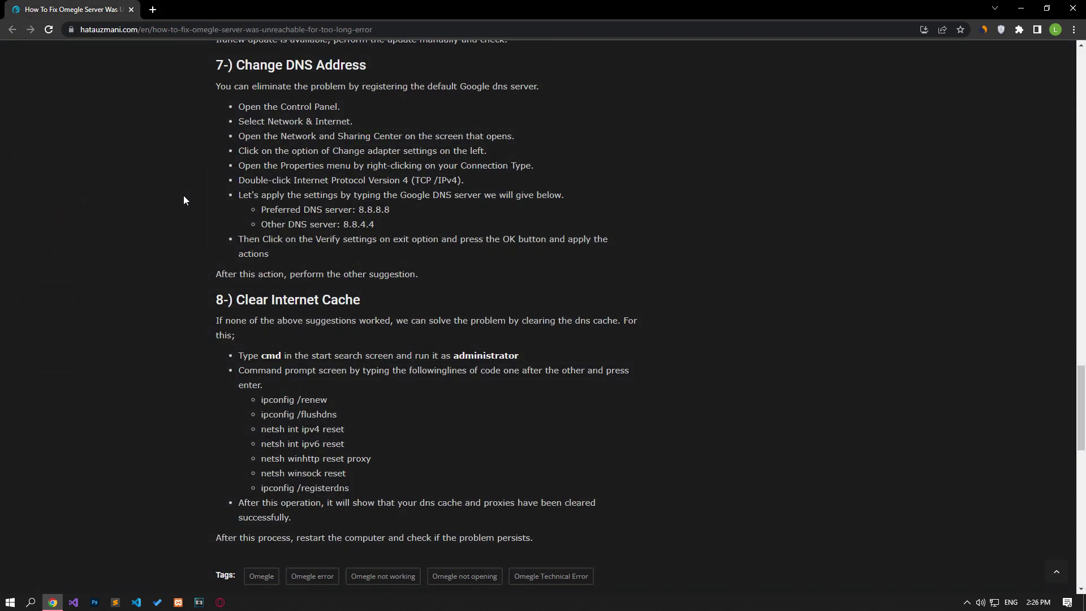
# Navigate Control Panel to the Ethernet connection's Properties via Network and Sharing Center.
pyautogui.press('super')
pyautogui.write('control')
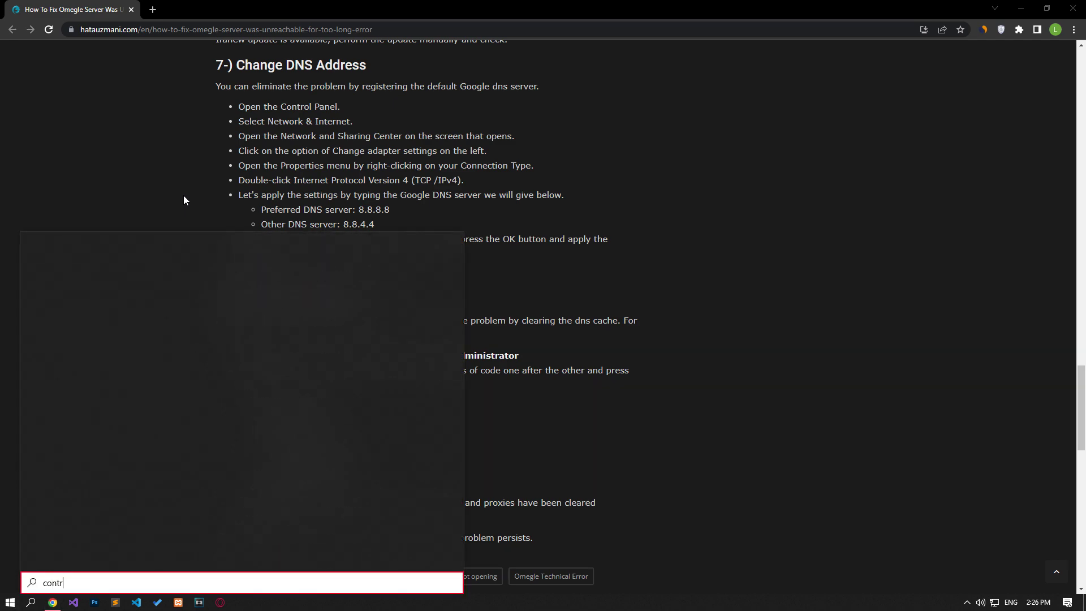
pyautogui.click(110, 287)
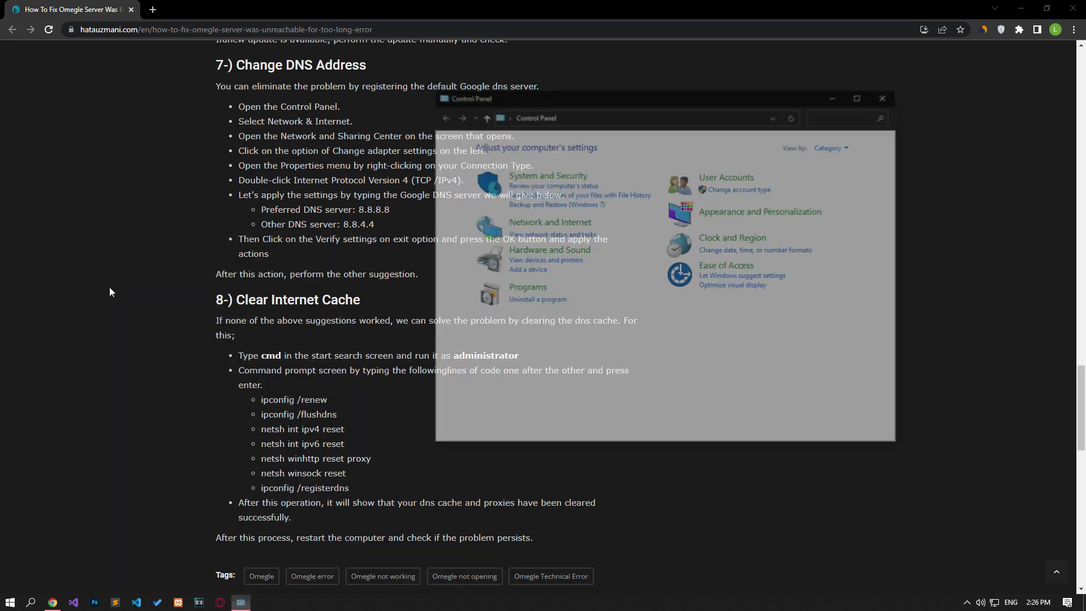
pyautogui.click(565, 222)
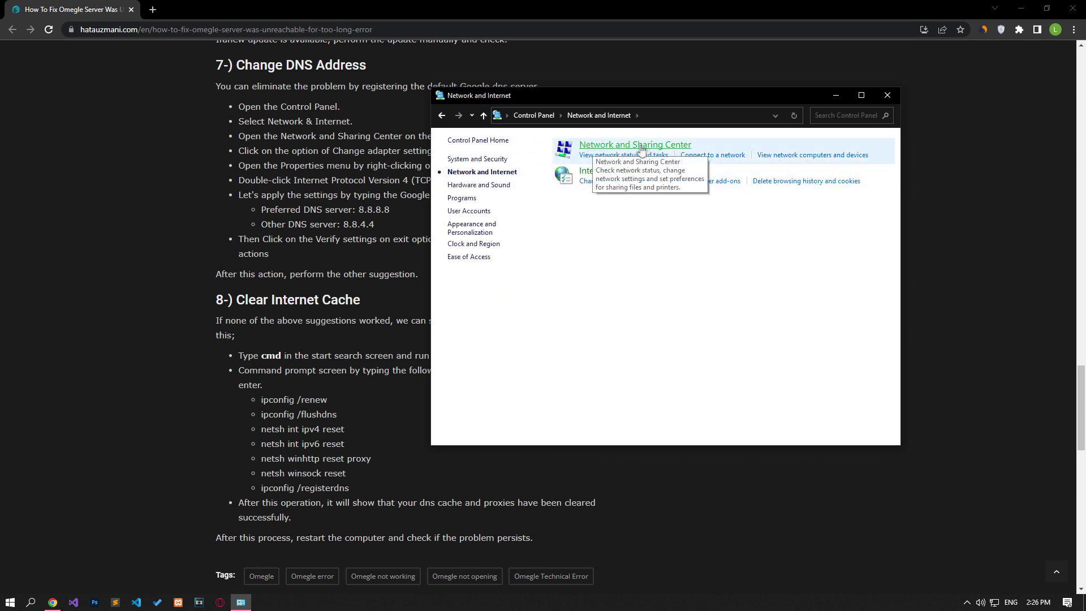
pyautogui.click(669, 149)
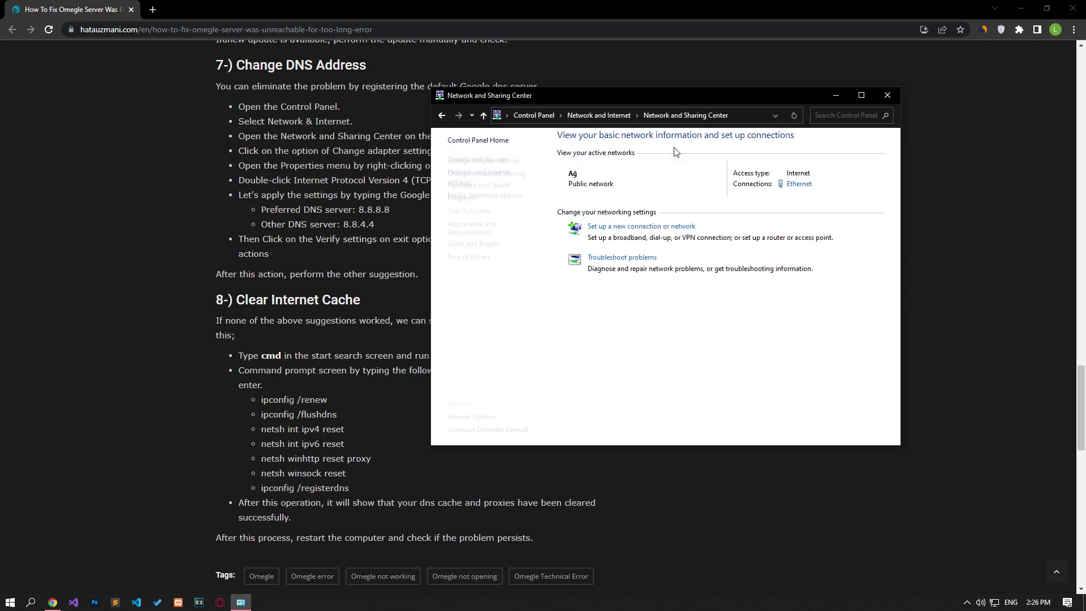
pyautogui.click(800, 184)
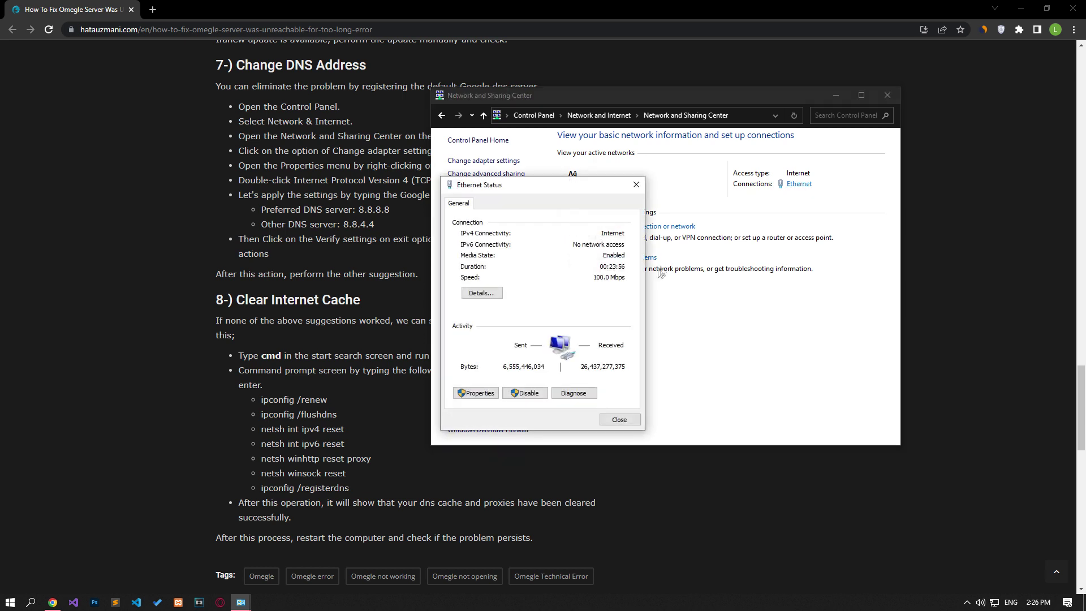
pyautogui.click(490, 395)
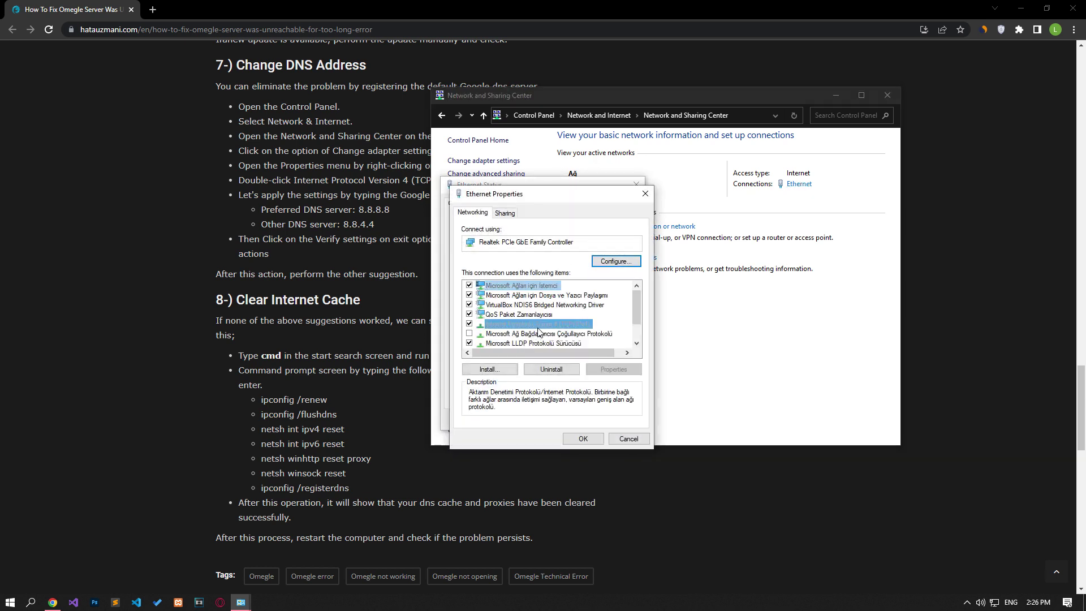
# Set the Ethernet IPv4 DNS servers manually to 8.8.8.8 and 8.8.4.4.
pyautogui.click(479, 324)
pyautogui.doubleClick(569, 325)
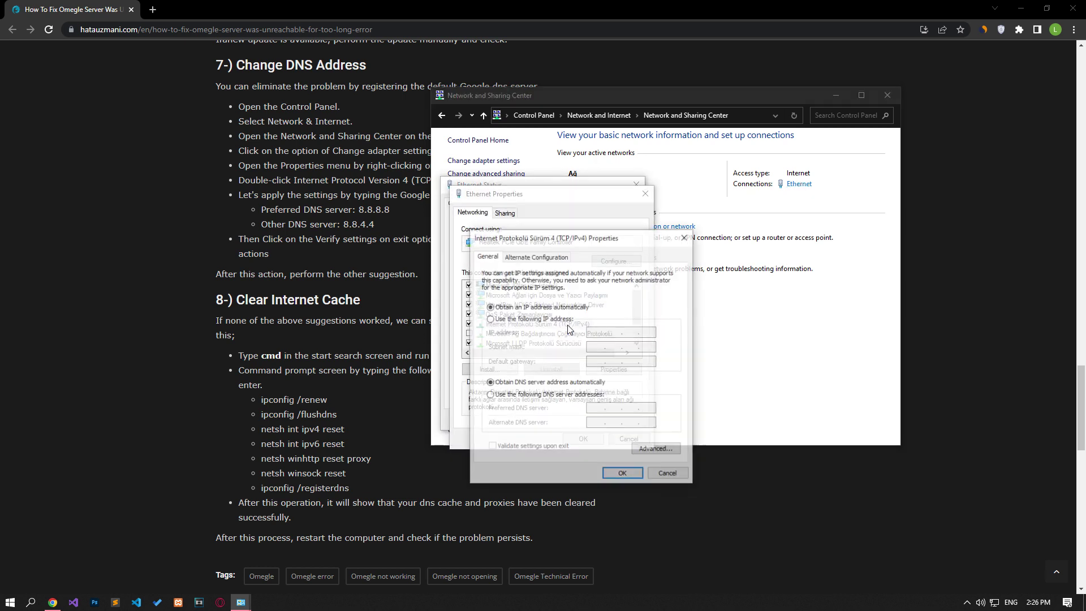
pyautogui.click(521, 396)
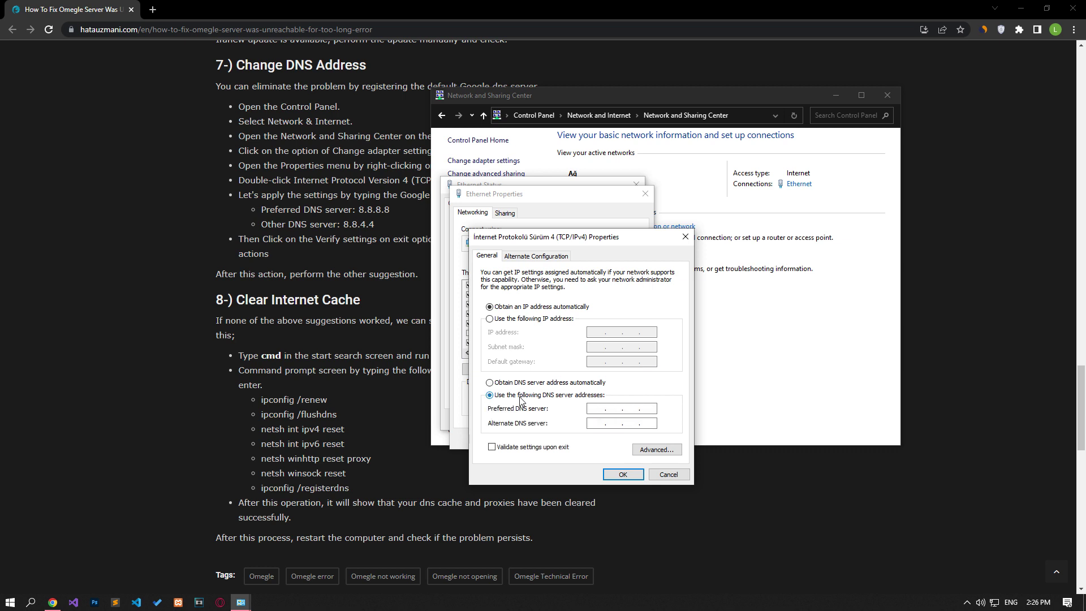
pyautogui.write('8.8.8.88')
pyautogui.click(623, 474)
# Untick IPv6 for Ethernet, apply the changes, and close the network windows.
pyautogui.scroll(-1, 543, 333)
pyautogui.click(538, 324)
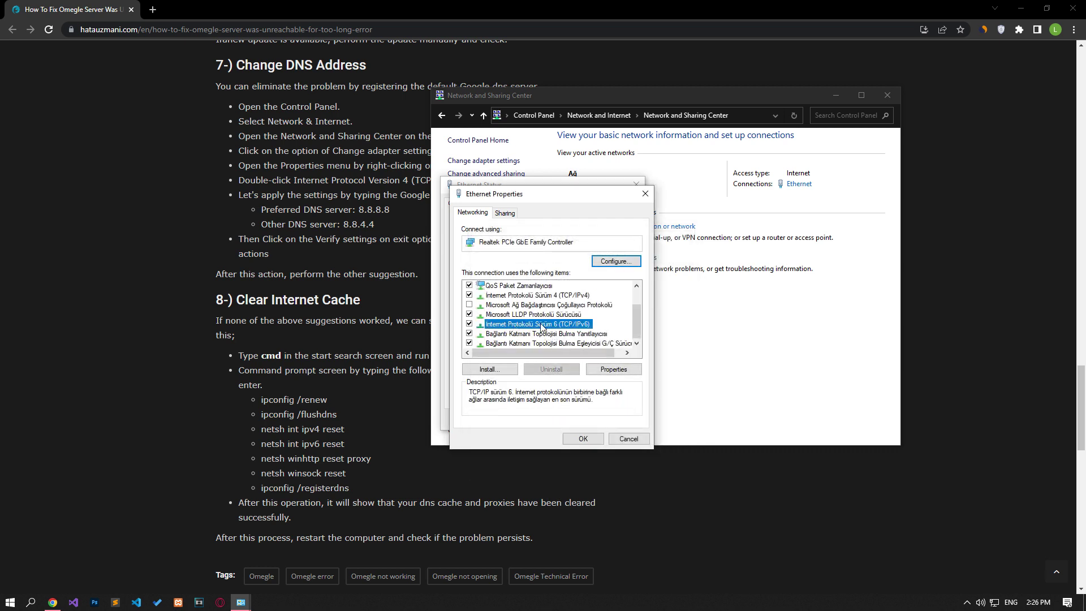
pyautogui.click(469, 324)
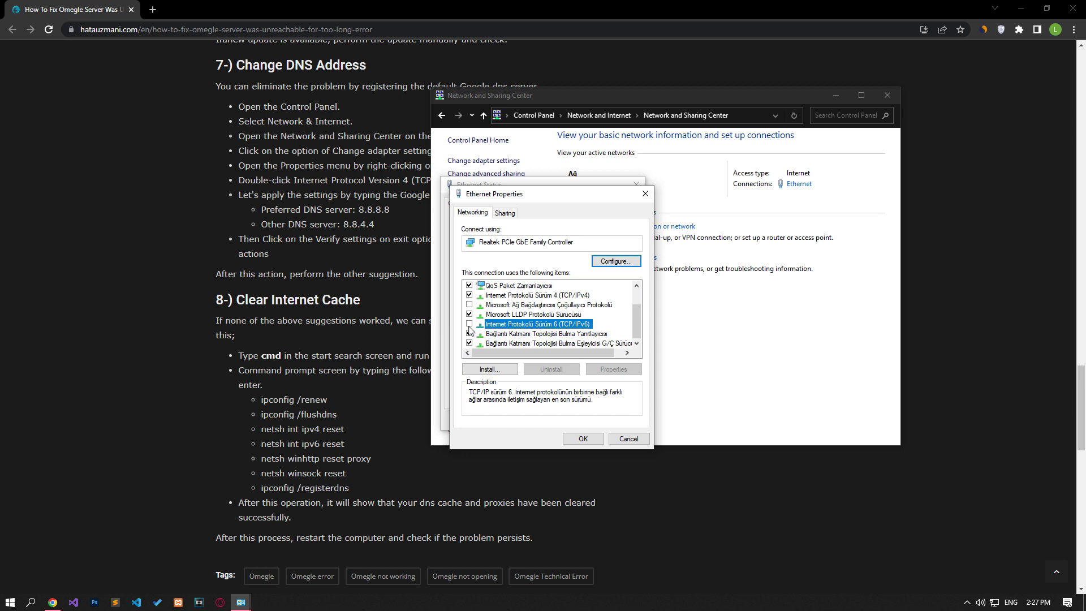
pyautogui.click(578, 440)
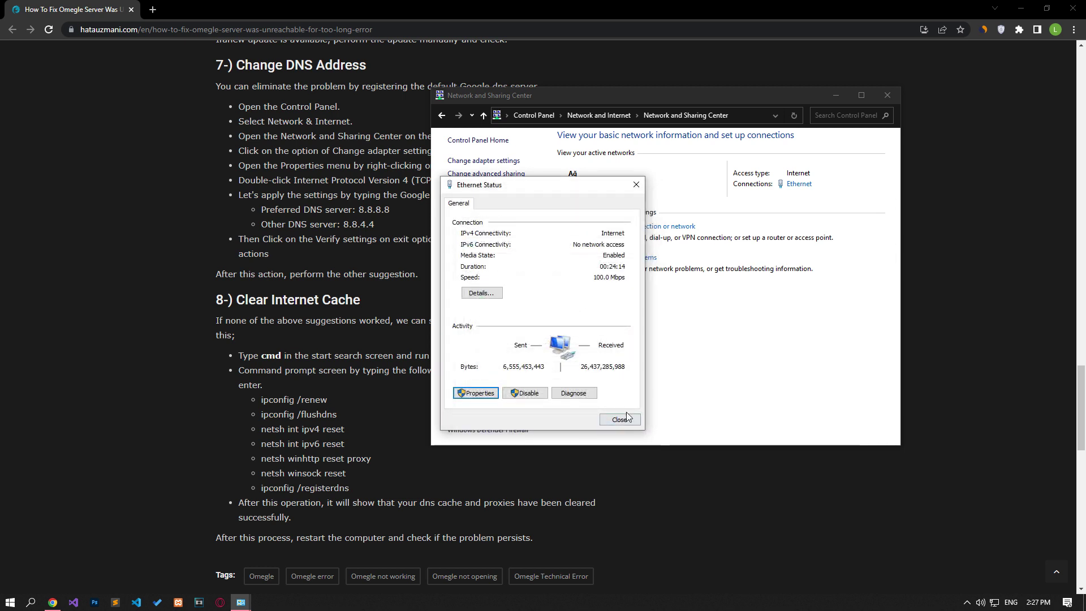
pyautogui.click(621, 421)
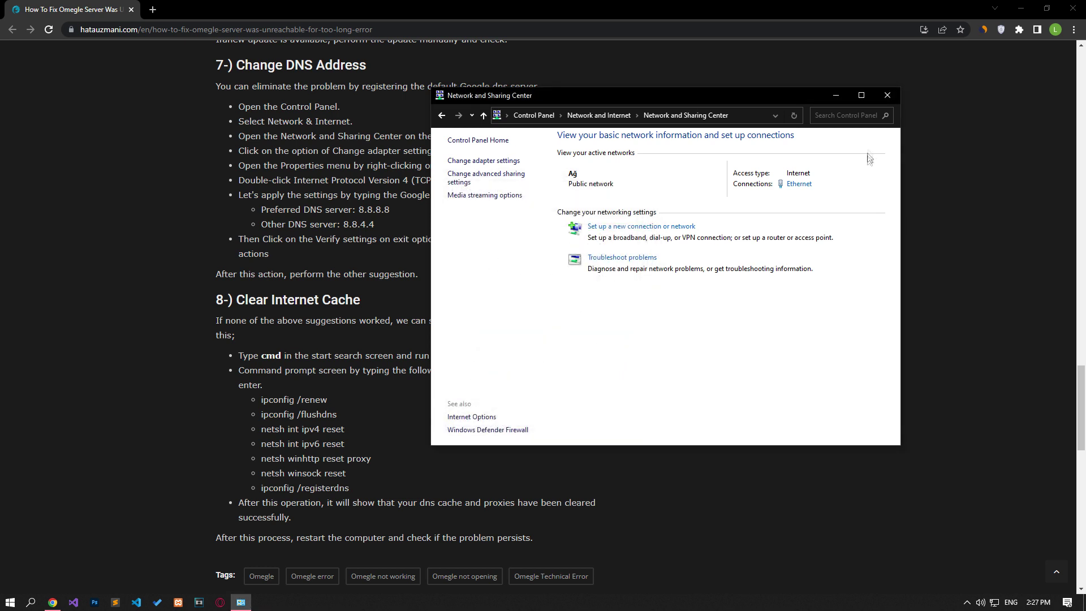
pyautogui.click(887, 95)
pyautogui.press('super')
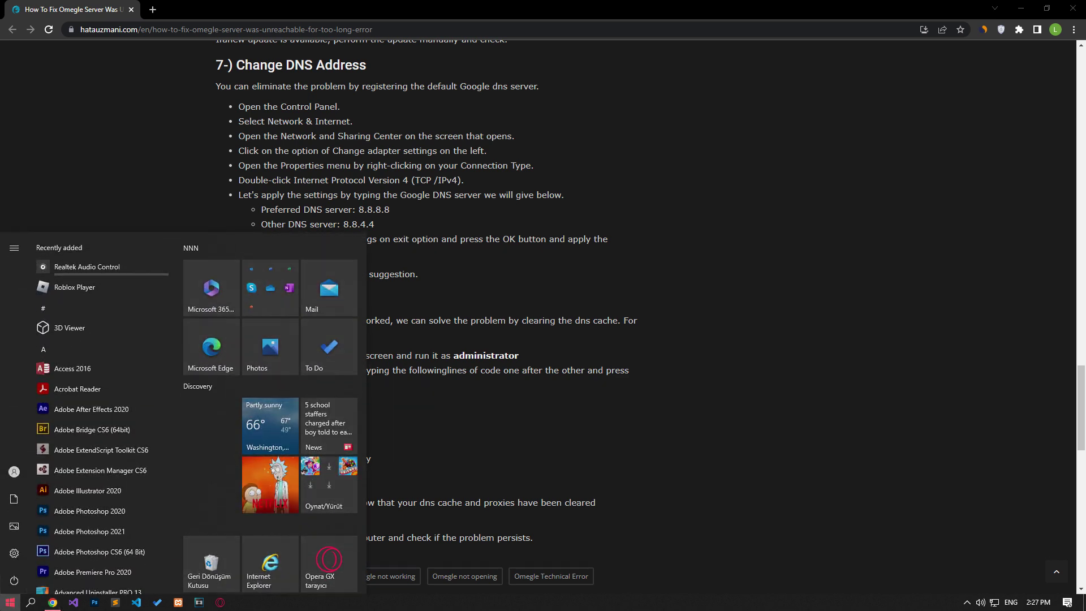
# Launch Command Prompt as administrator and run ipconfig /renew and ipconfig /flushdns.
pyautogui.write('cmd')
pyautogui.click(266, 405)
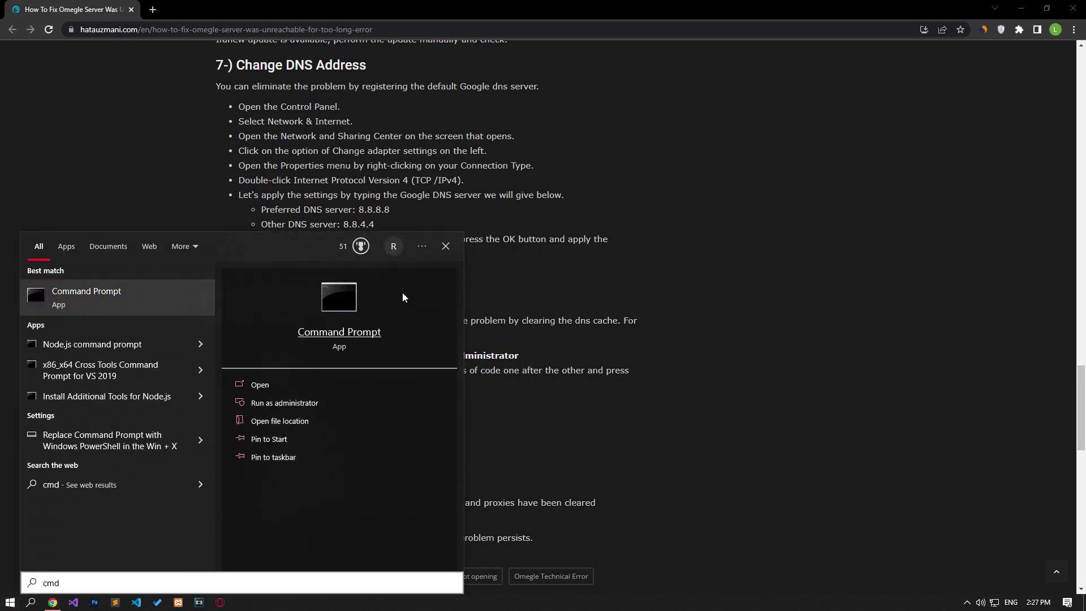
pyautogui.moveTo(354, 88); pyautogui.dragTo(682, 88)
pyautogui.hotkey('ctrl', 'c')
pyautogui.moveTo(261, 399); pyautogui.dragTo(337, 414)
pyautogui.hotkey('alt', 'Tab')
pyautogui.hotkey('ctrl', 'v')
pyautogui.press('Return')
pyautogui.hotkey('alt', 'Tab')
pyautogui.hotkey('ctrl', 'v')
pyautogui.press('Return')
# Run the netsh IPv4, IPv6, WinHTTP proxy and Winsock resets, then ipconfig /registerdns.
pyautogui.hotkey('ctrl', 'c')
pyautogui.hotkey('alt', 'Tab')
pyautogui.moveTo(261, 429); pyautogui.dragTo(344, 444)
pyautogui.moveTo(261, 459); pyautogui.dragTo(371, 459)
pyautogui.moveTo(262, 473); pyautogui.dragTo(349, 487)
pyautogui.hotkey('ctrl', 'c')
pyautogui.hotkey('alt', 'Tab')
pyautogui.hotkey('ctrl', 'v')
pyautogui.press('Return')
pyautogui.hotkey('alt', 'Tab')
pyautogui.hotkey('ctrl', 'c')
pyautogui.hotkey('alt', 'Tab')
pyautogui.hotkey('ctrl', 'v')
pyautogui.press('Return')
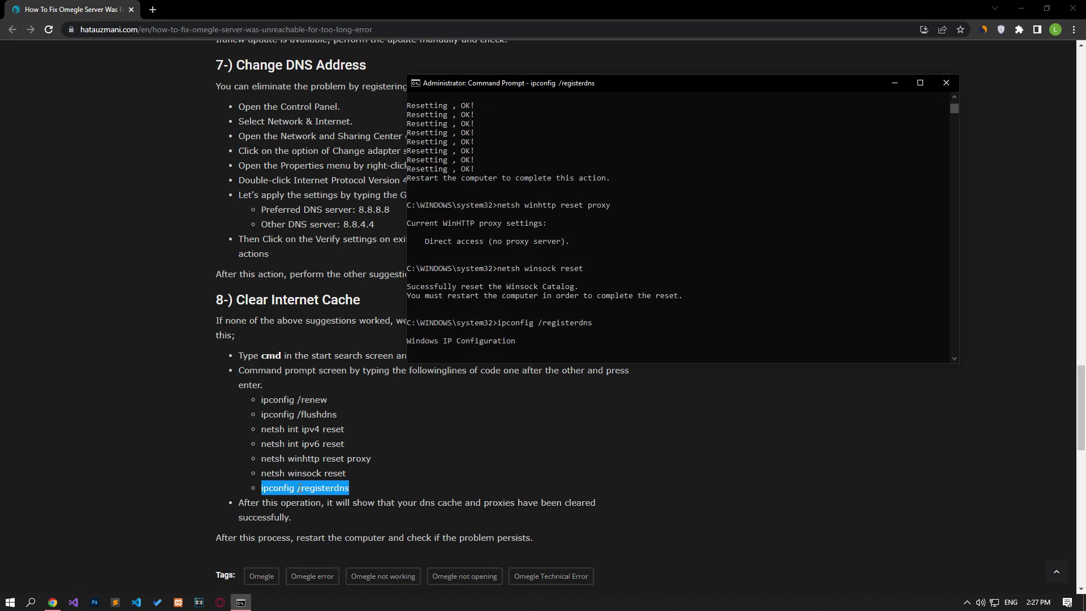
# Close Command Prompt and bring up the Start menu power options to restart.
pyautogui.click(946, 82)
pyautogui.click(10, 602)
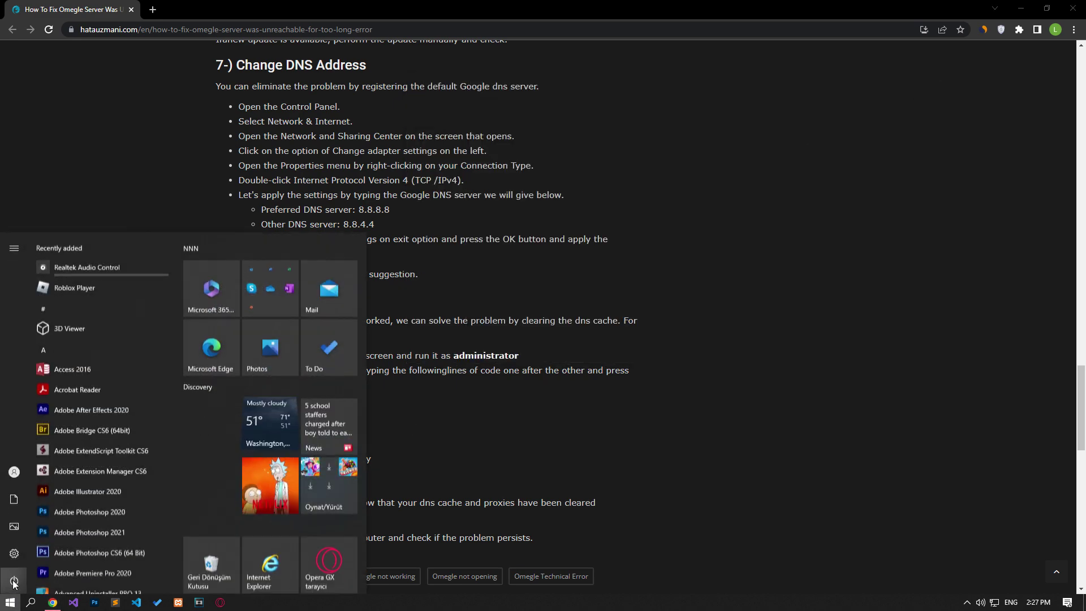
pyautogui.click(14, 580)
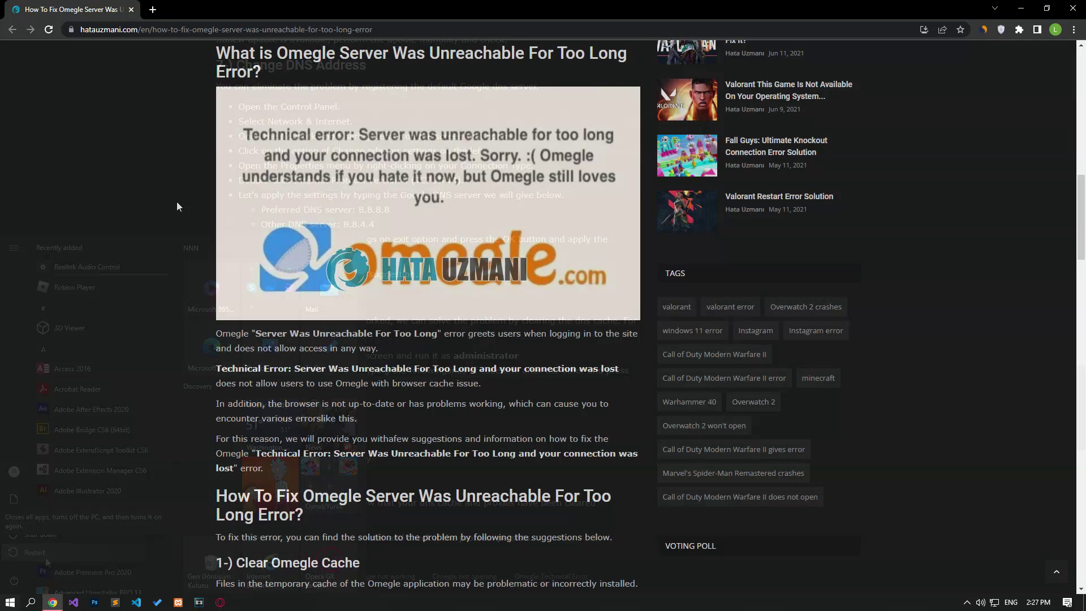